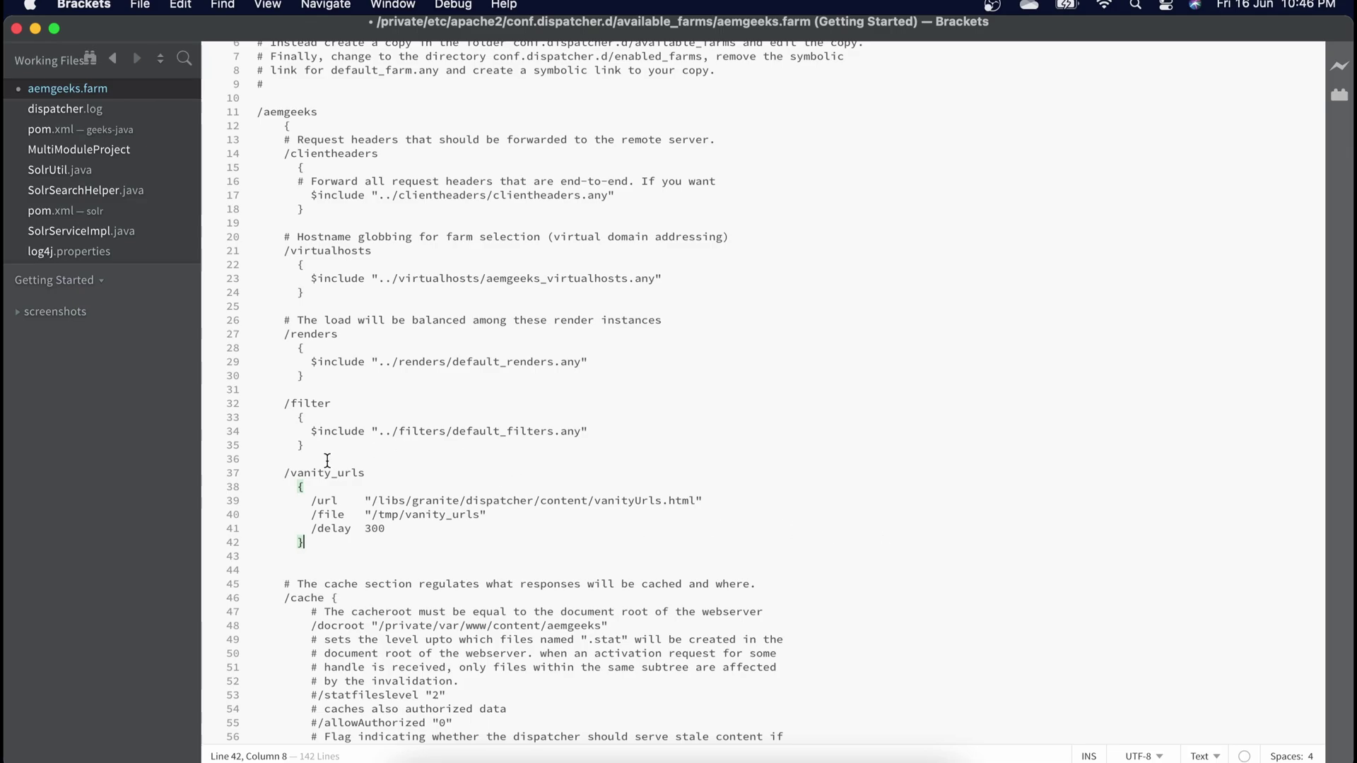
drag(276, 473, 381, 471)
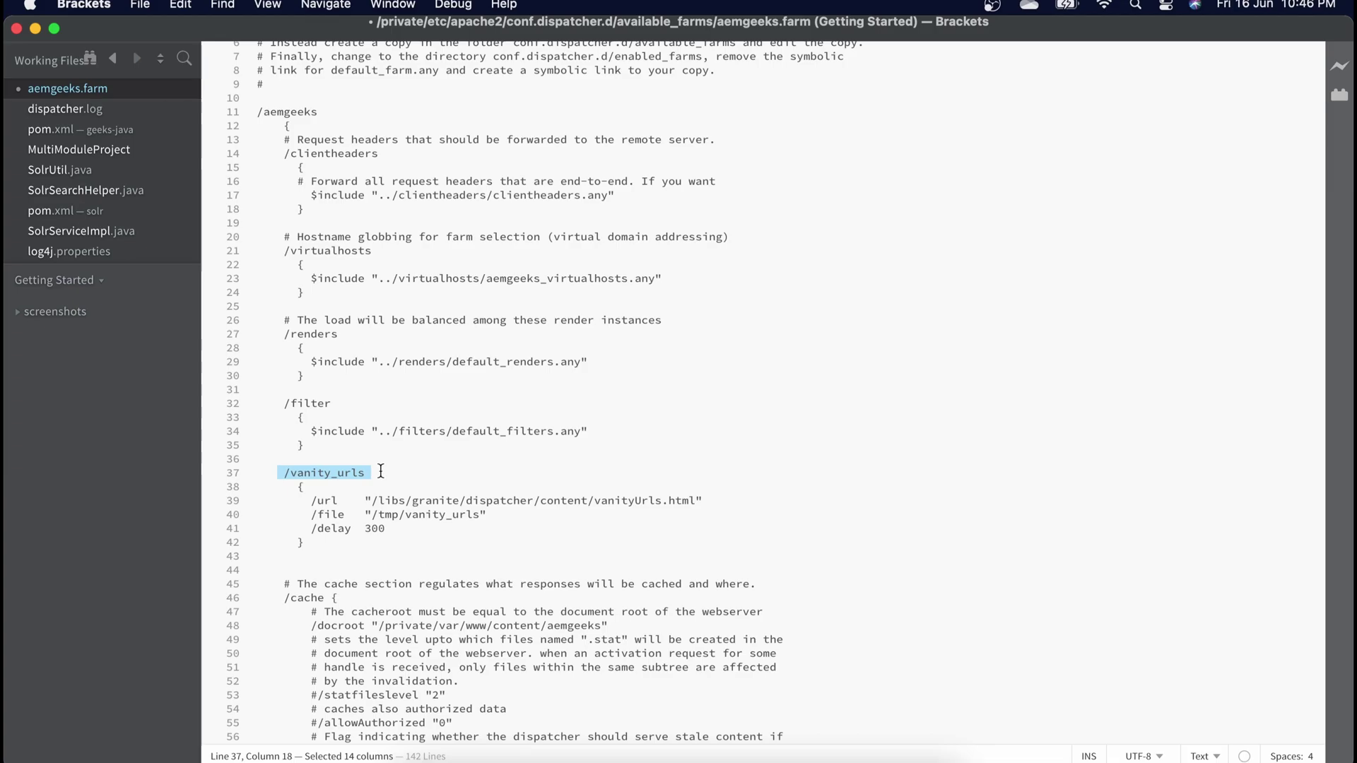
drag(305, 502, 689, 502)
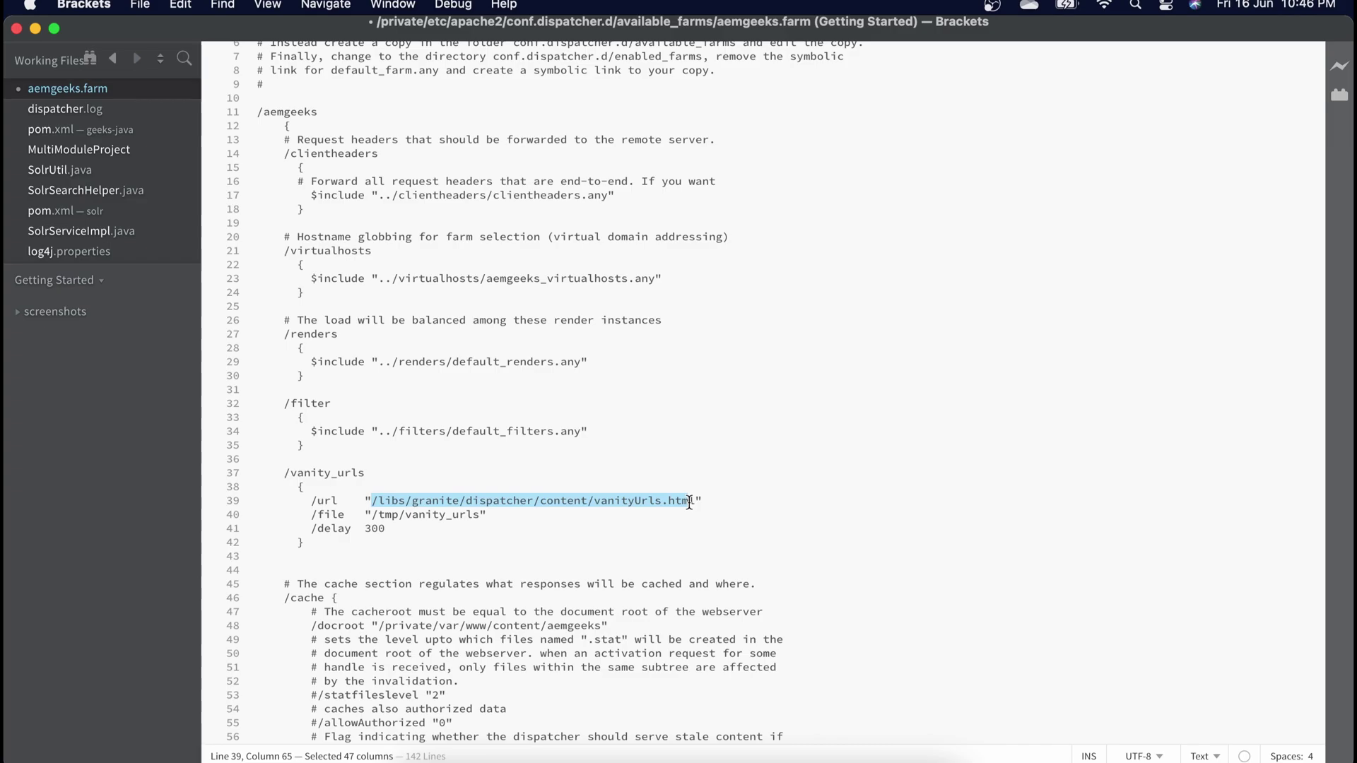
drag(704, 502, 367, 501)
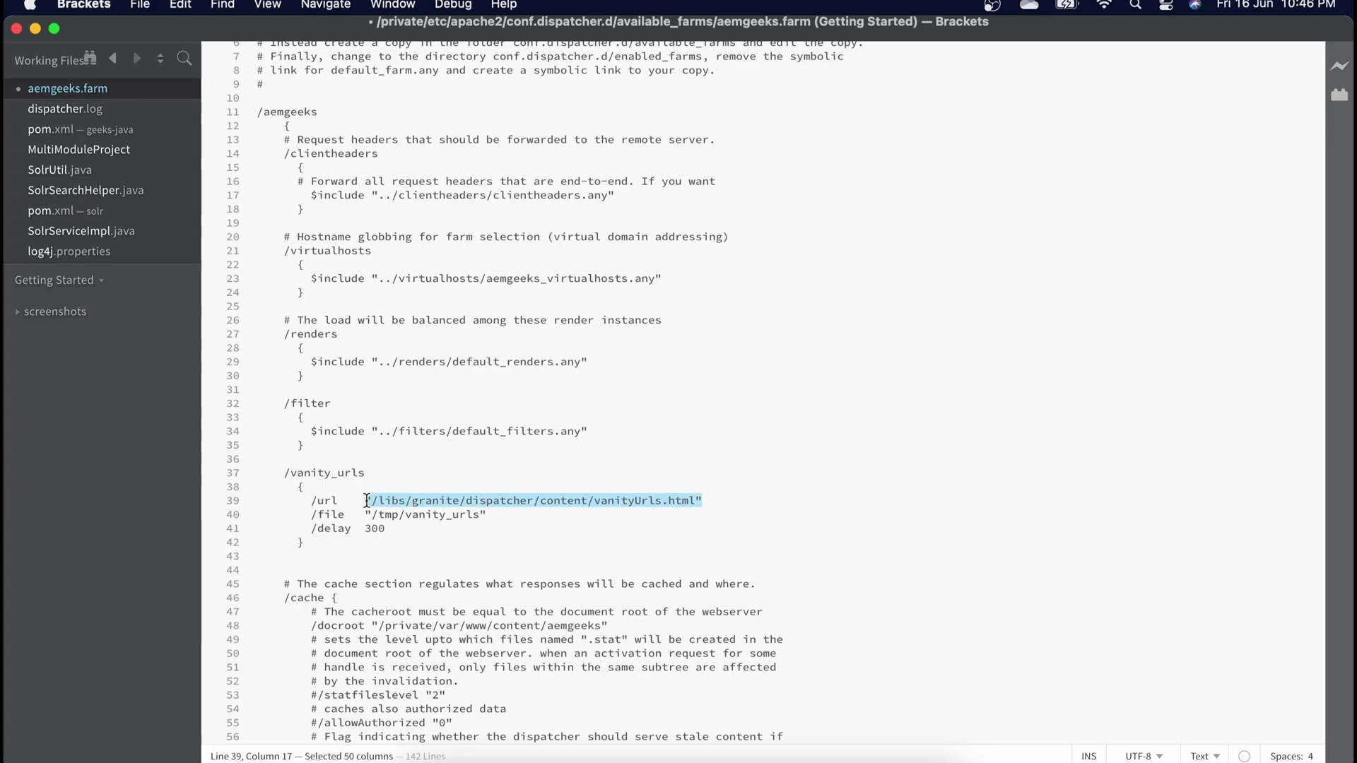
click(406, 502)
drag(372, 501, 413, 501)
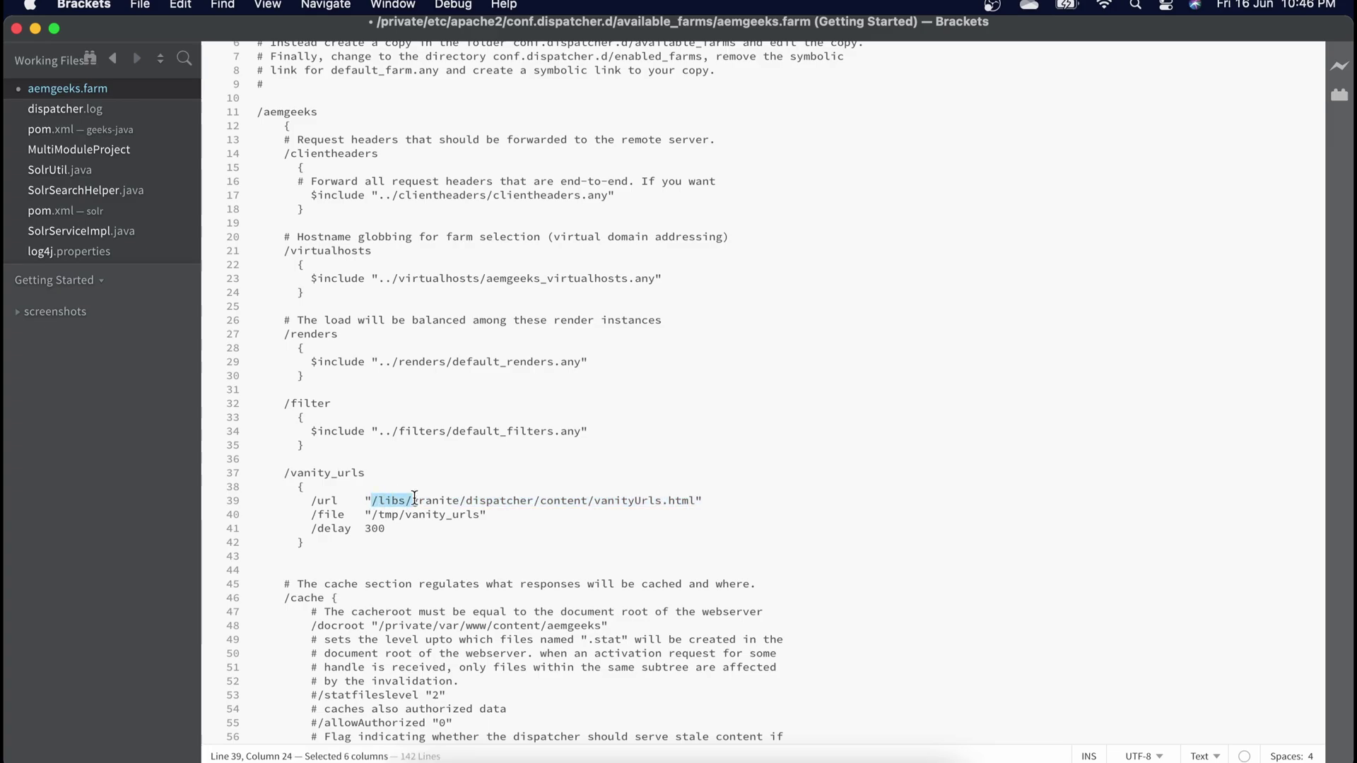
click(497, 516)
drag(496, 516, 362, 516)
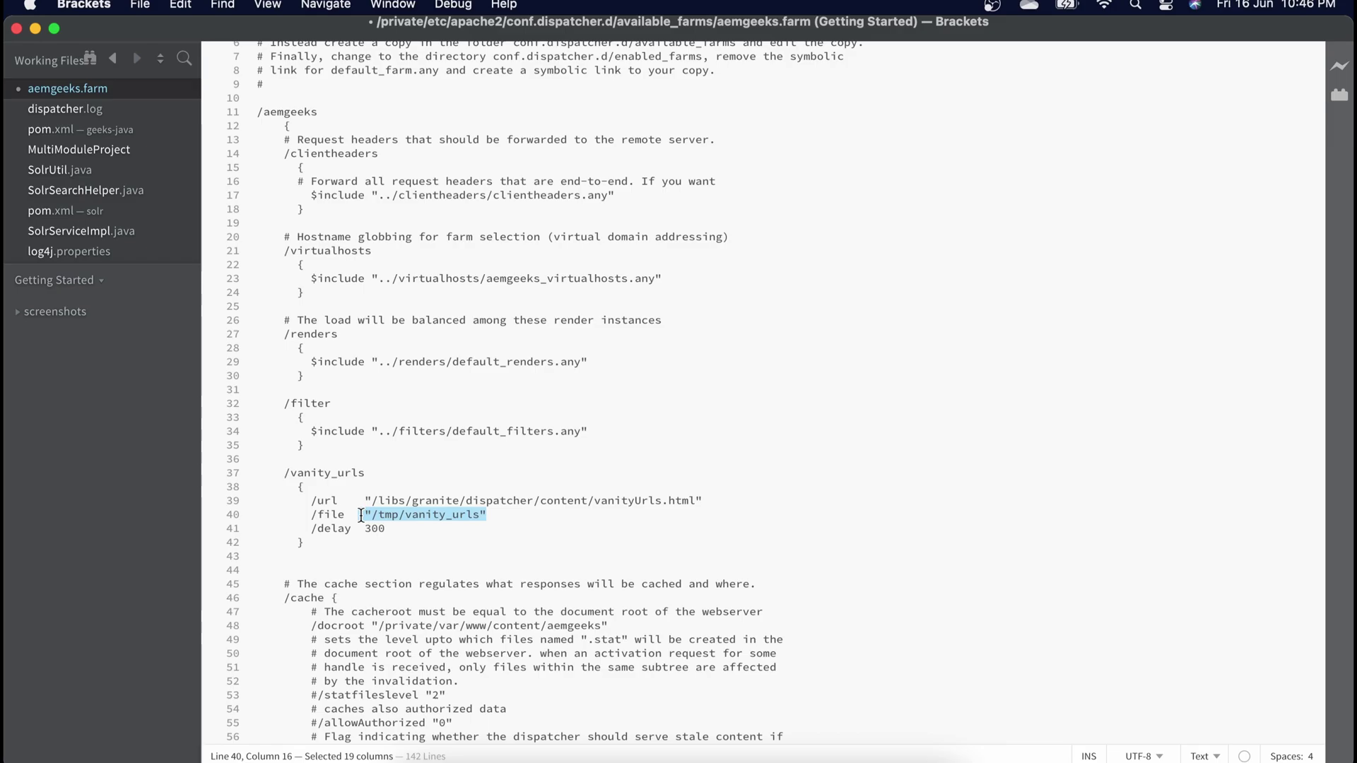
click(361, 516)
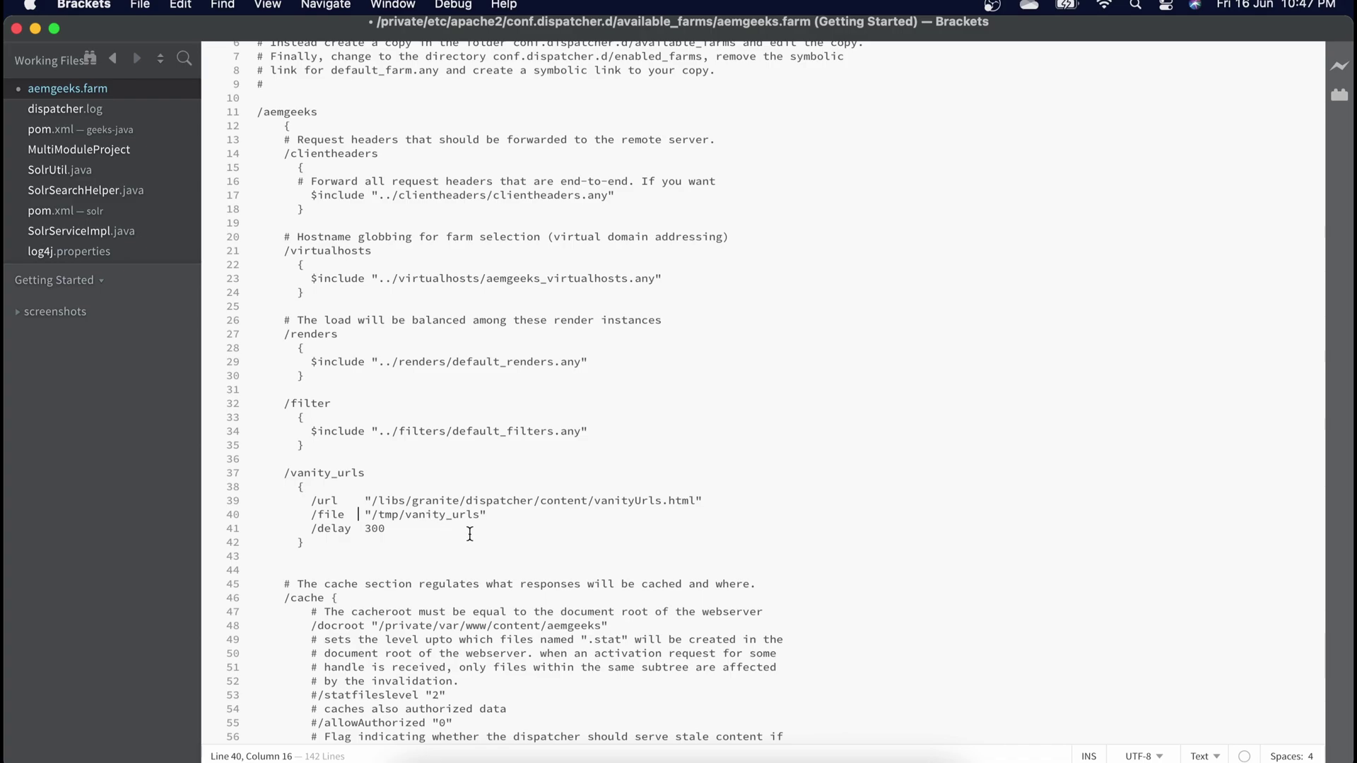
drag(372, 500, 579, 494)
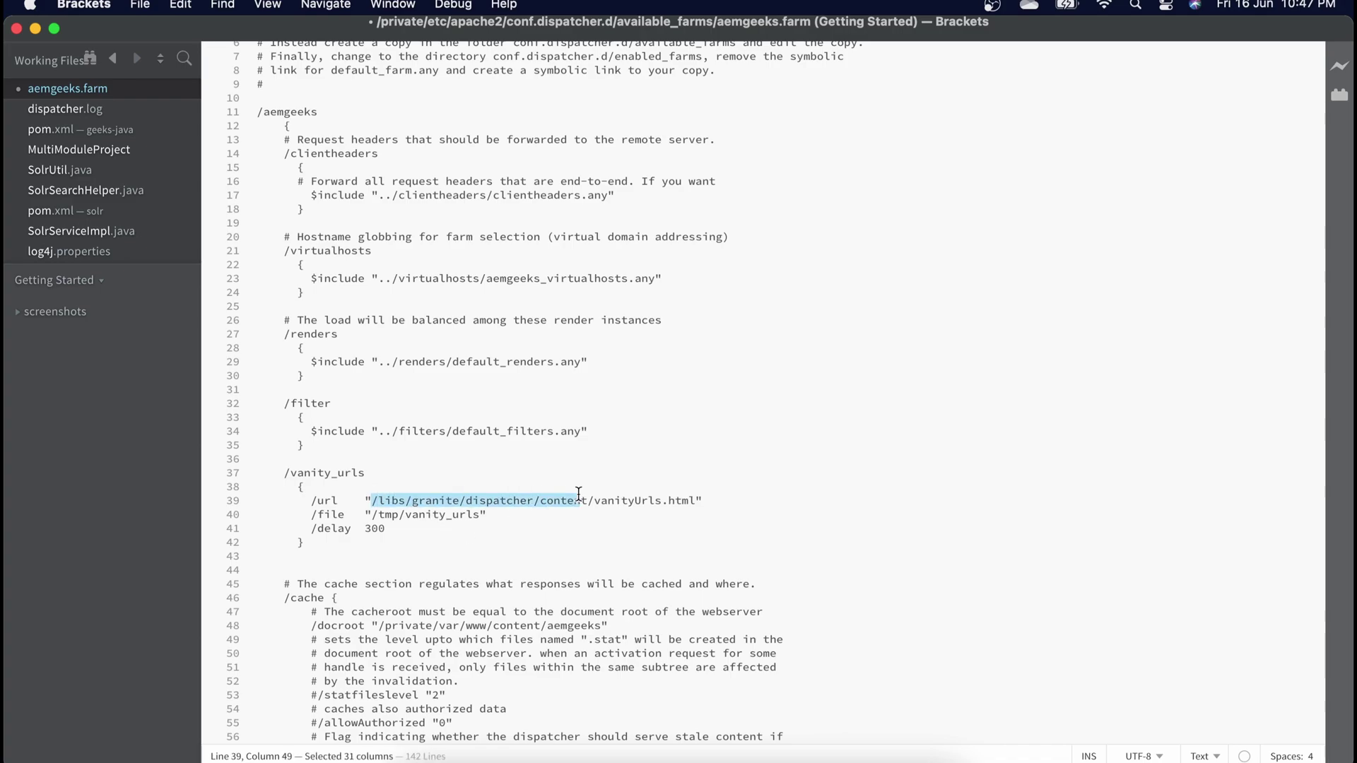
click(553, 525)
click(490, 516)
drag(492, 516, 367, 517)
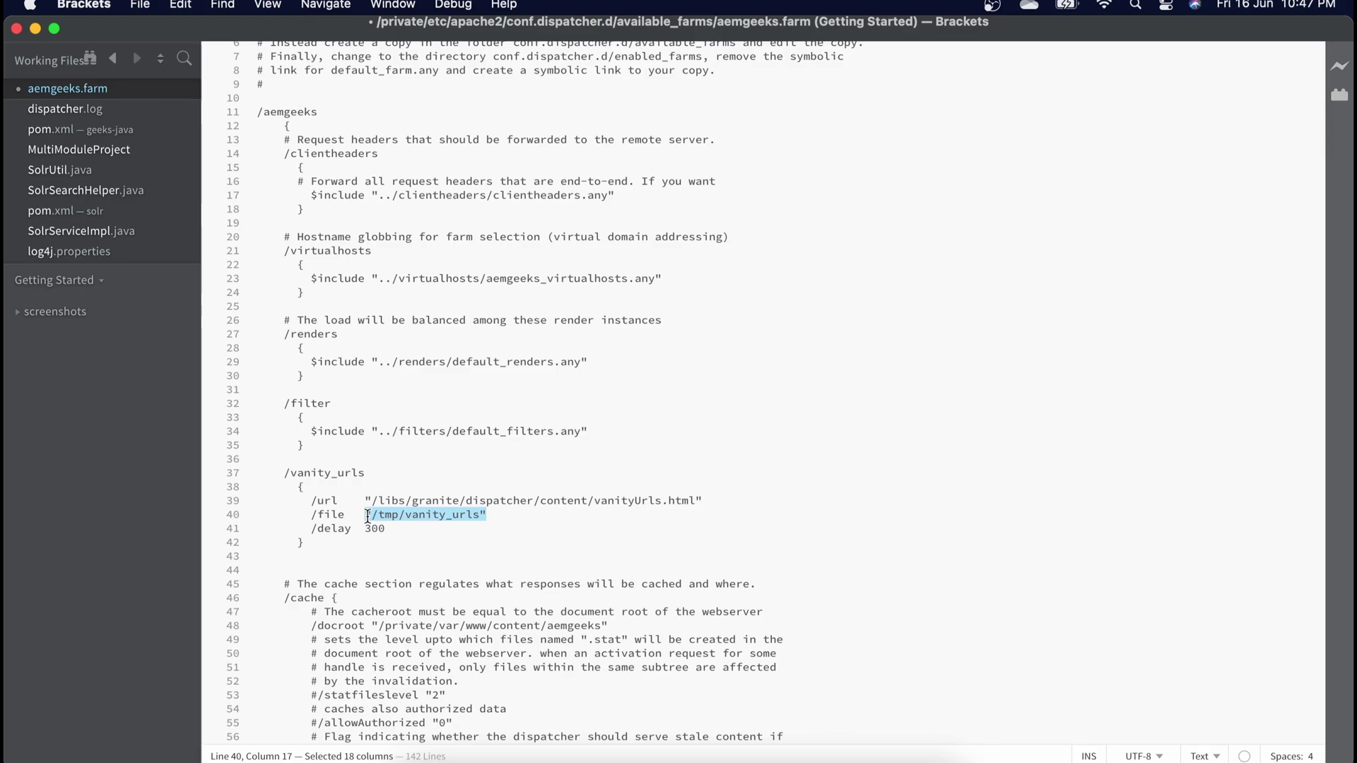
Check the /delay 300 and /file /tmp/vanity_urls lines, then save aemgeeks.farm.
click(421, 527)
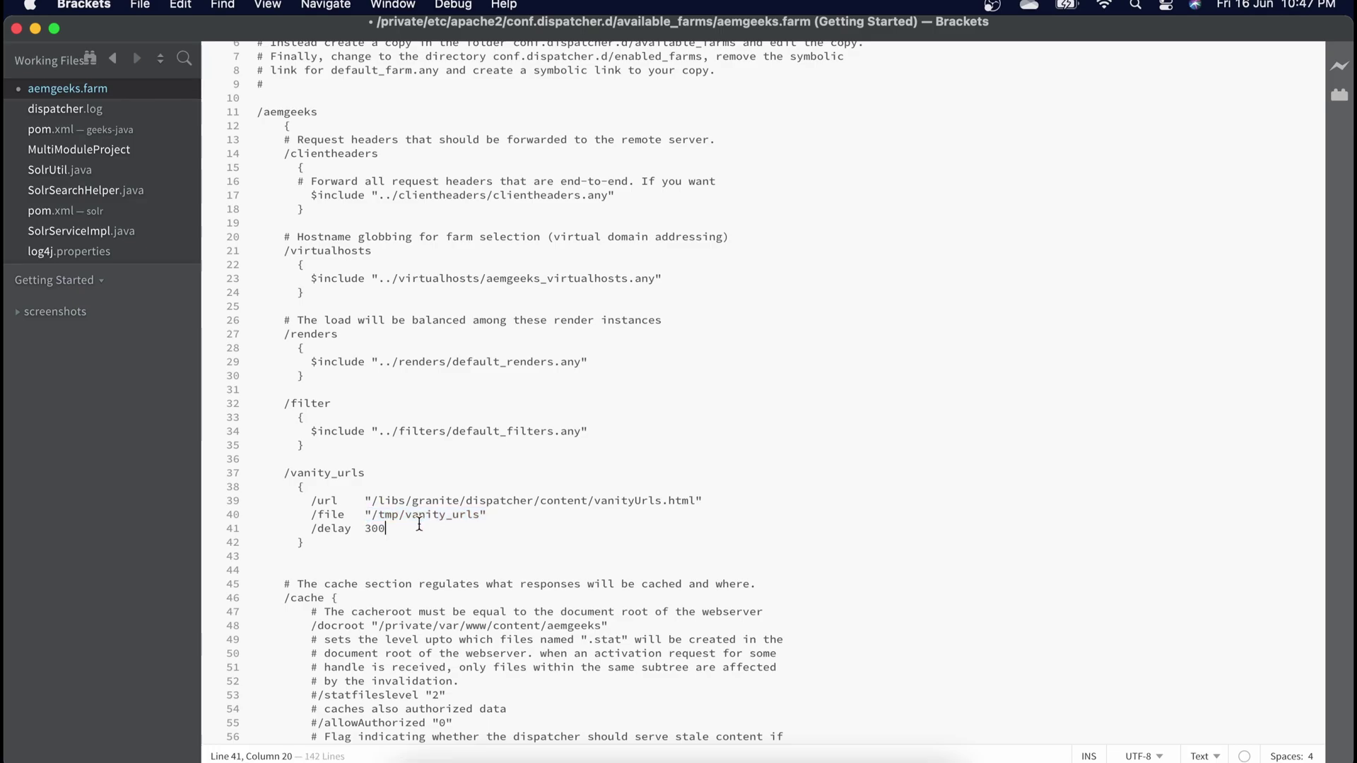
drag(397, 529, 302, 529)
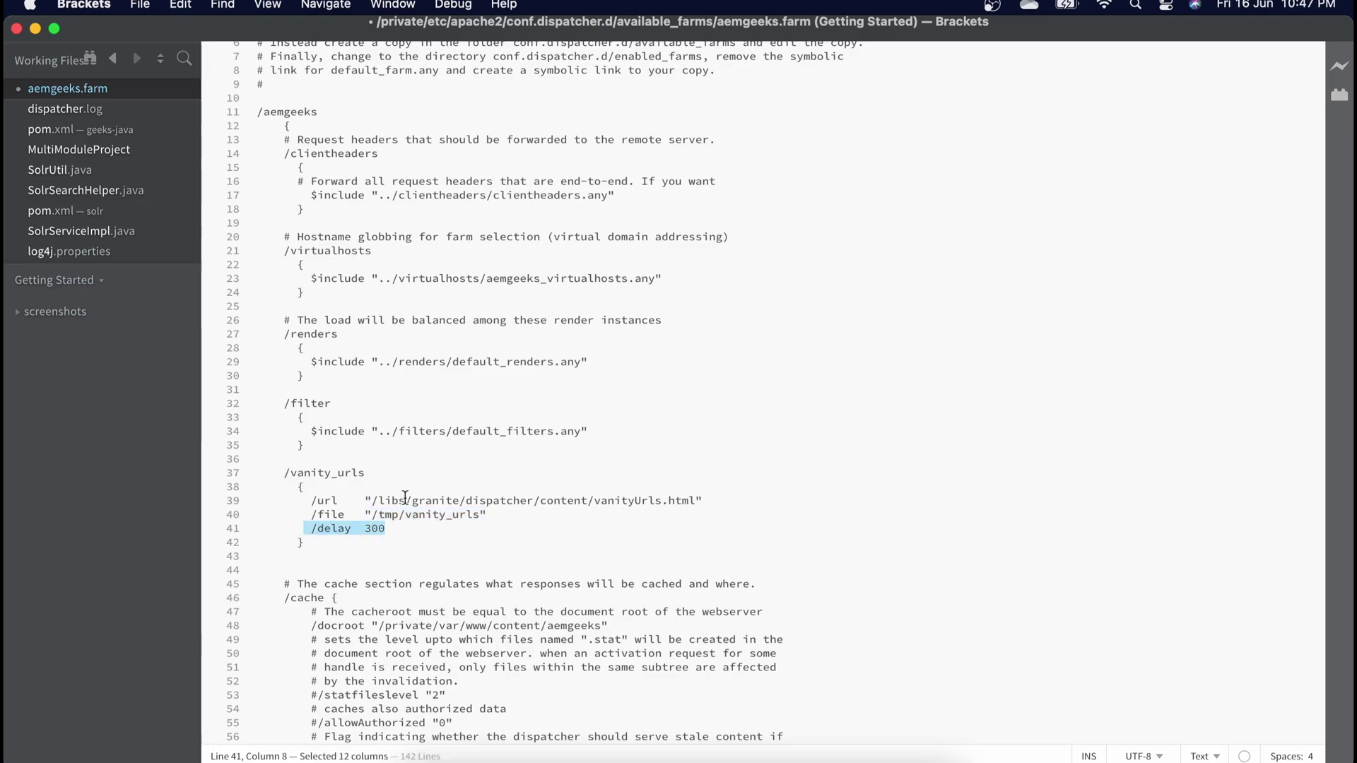
click(723, 486)
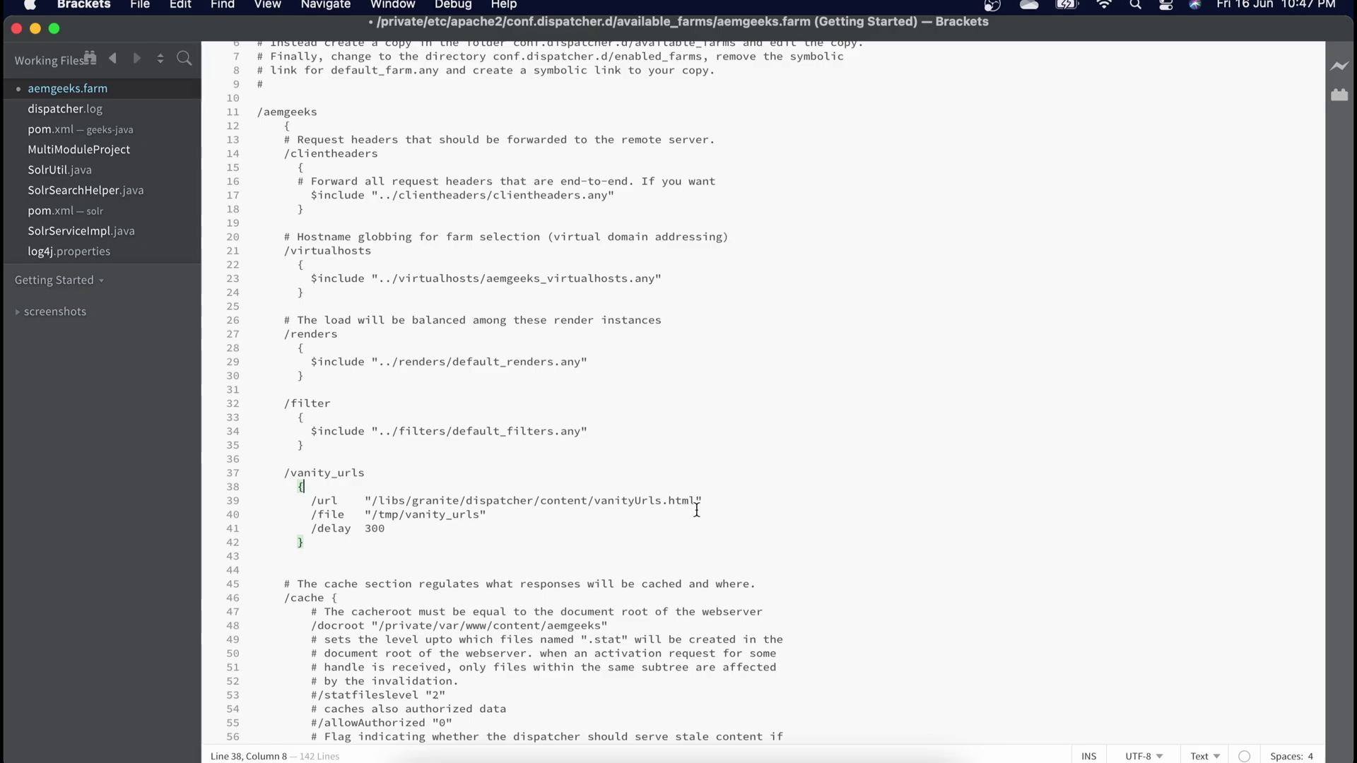
click(521, 510)
drag(490, 512, 374, 518)
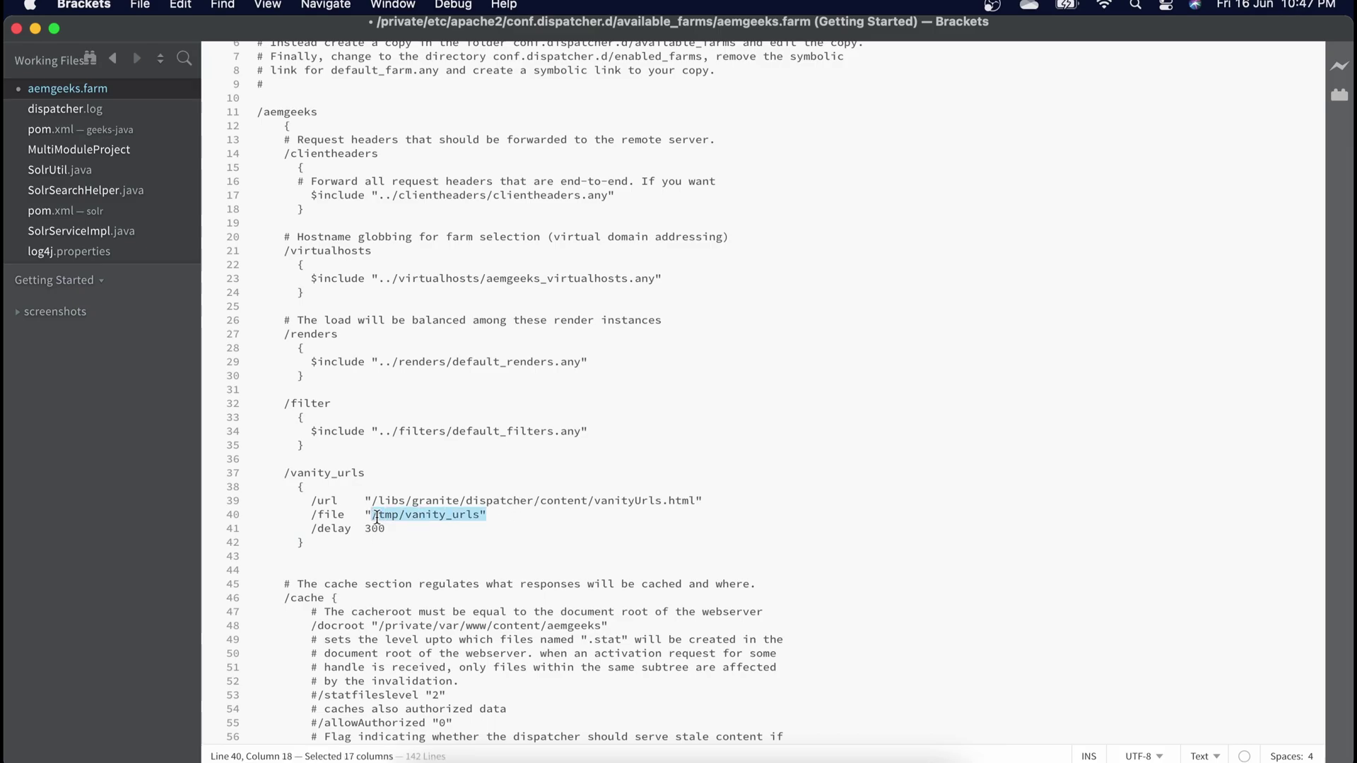
click(392, 517)
click(500, 514)
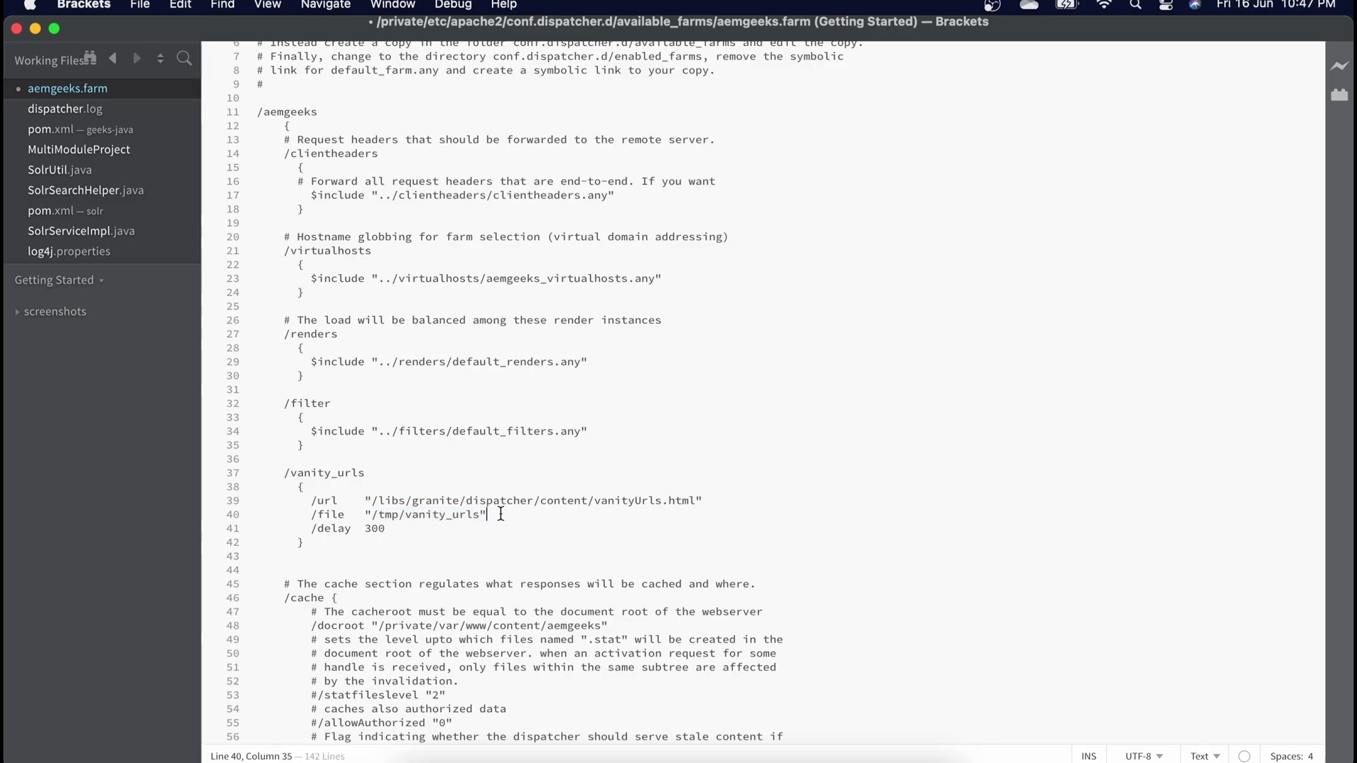
drag(500, 514, 367, 520)
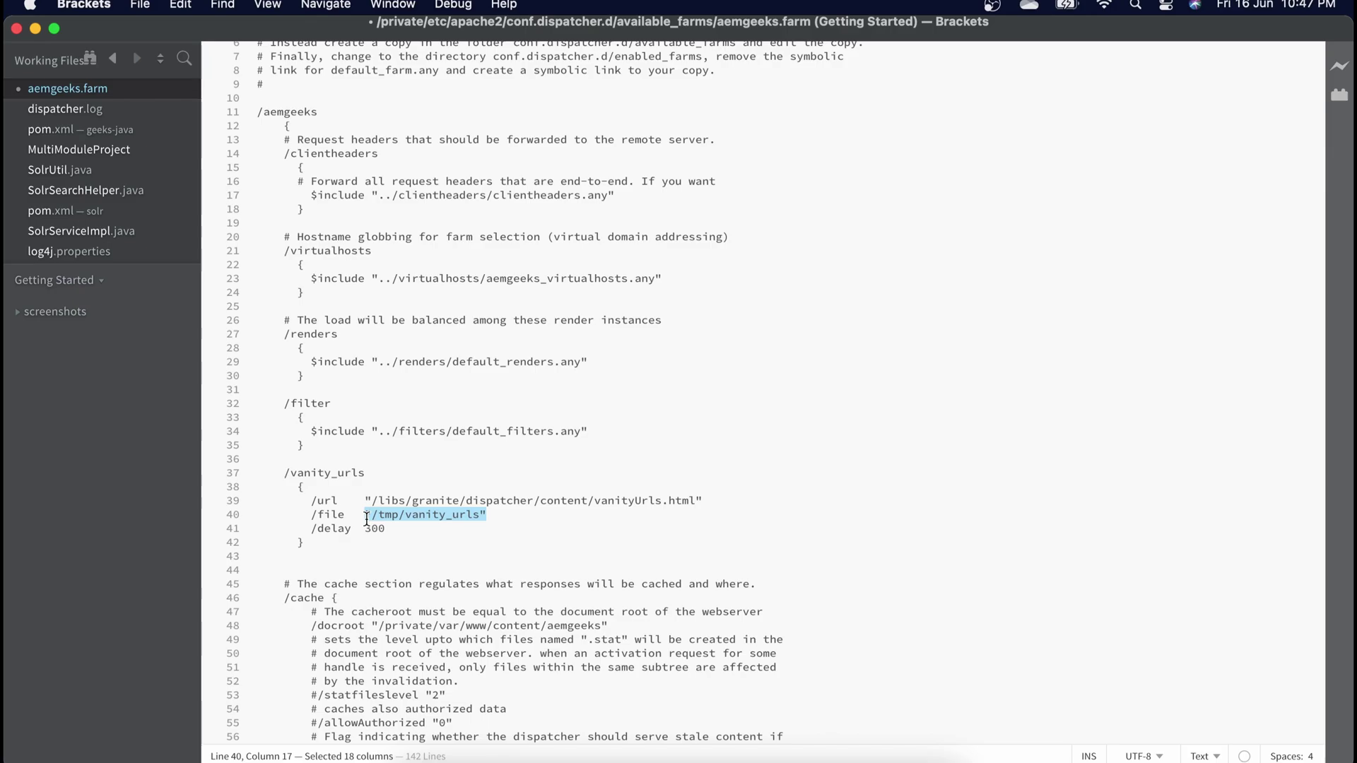
key(Down)
key(Down)
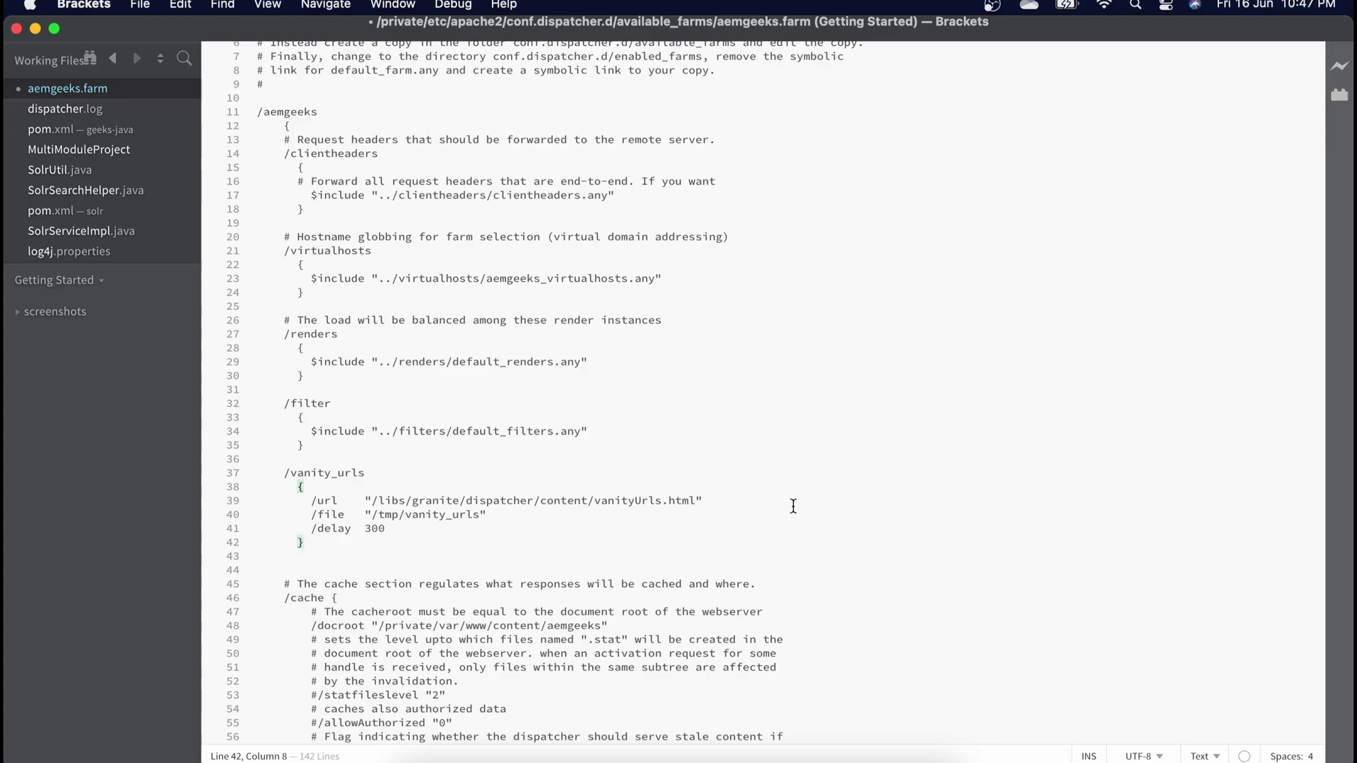
key(super+s)
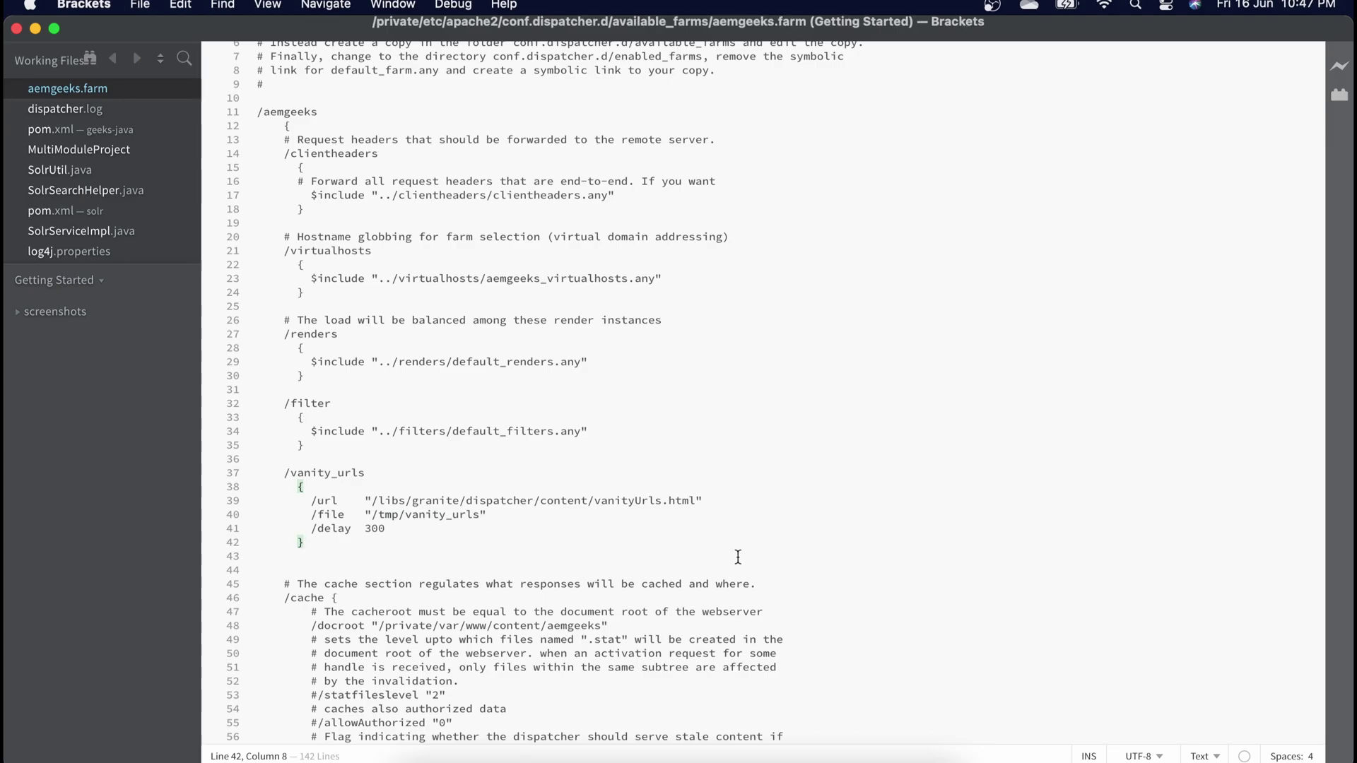
scroll(735, 565, down, 10)
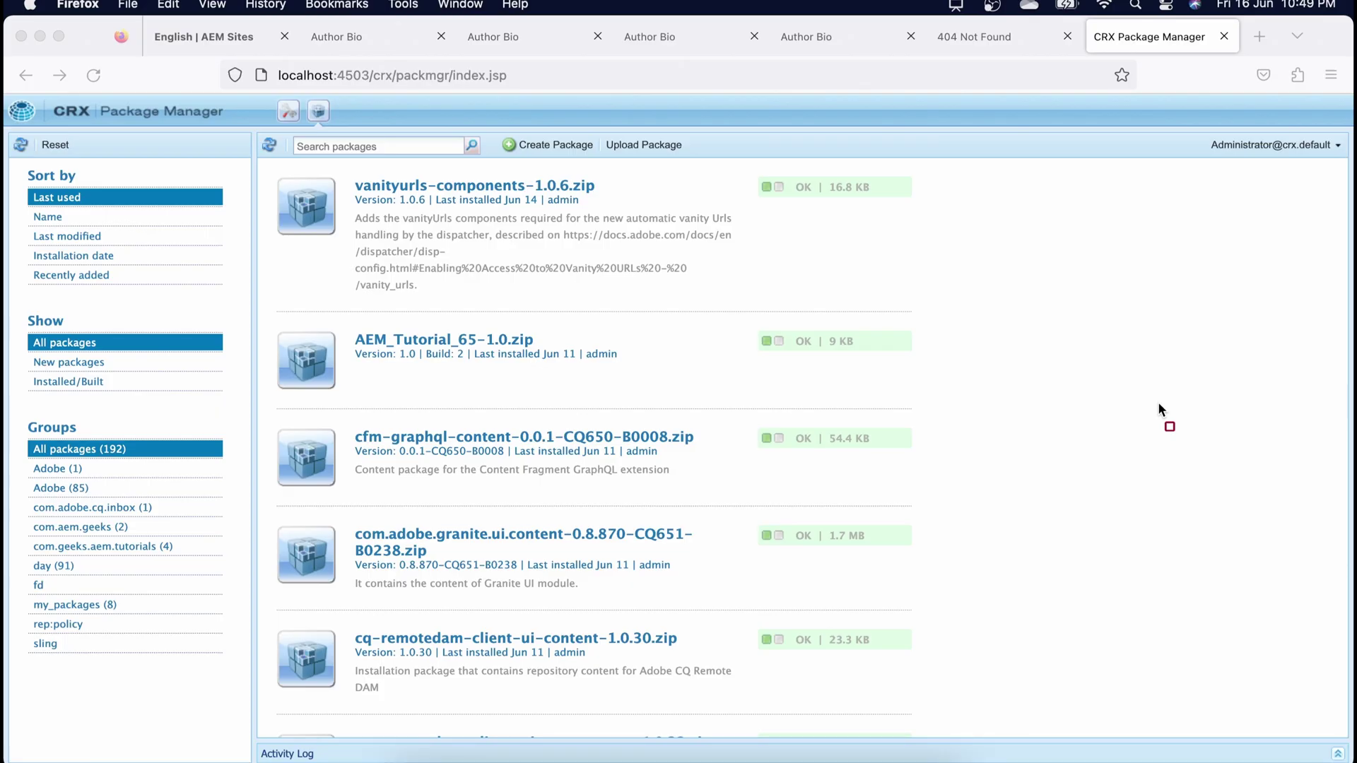
Highlight the installed vanityurls-components-1.0.6.zip package in CRX Package Manager.
mouse_move(310, 165)
mouse_down()
mouse_move(600, 266)
mouse_move(749, 290)
mouse_up()
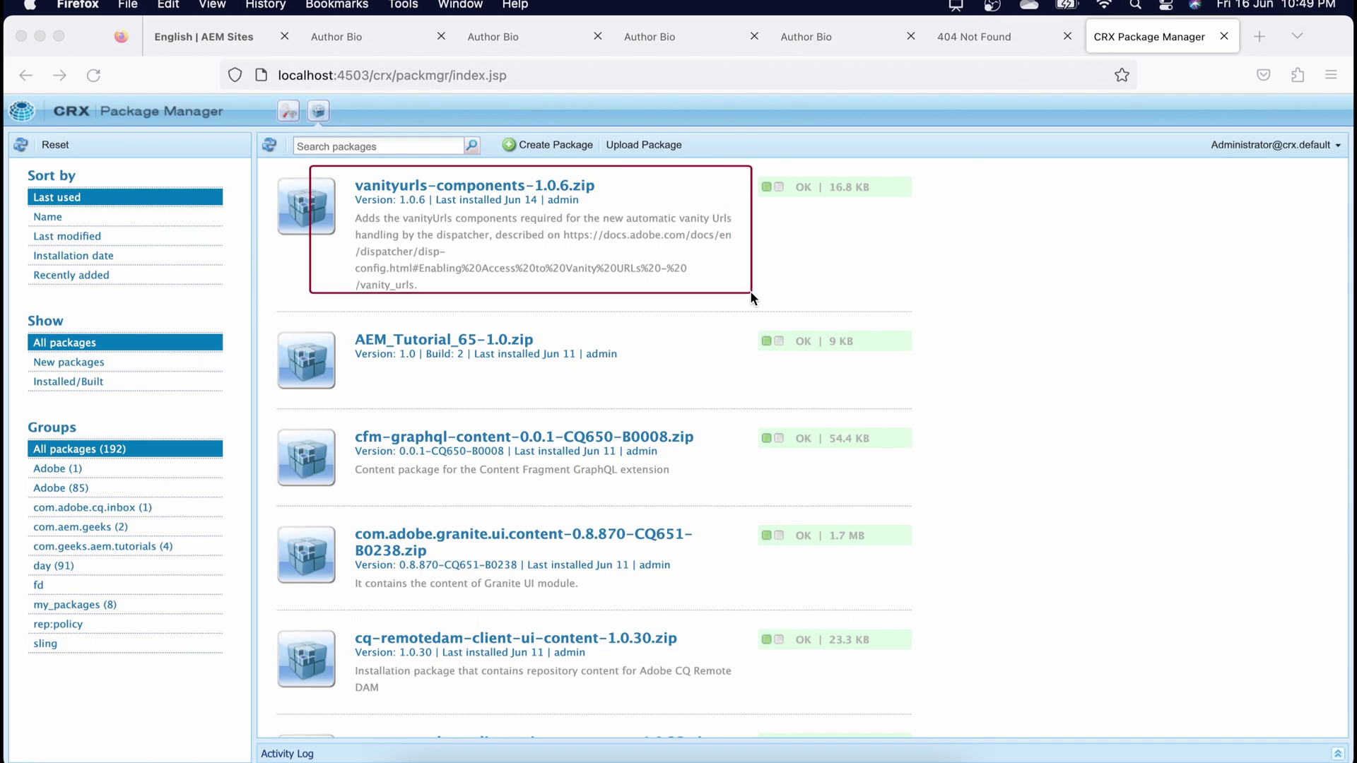
click(489, 268)
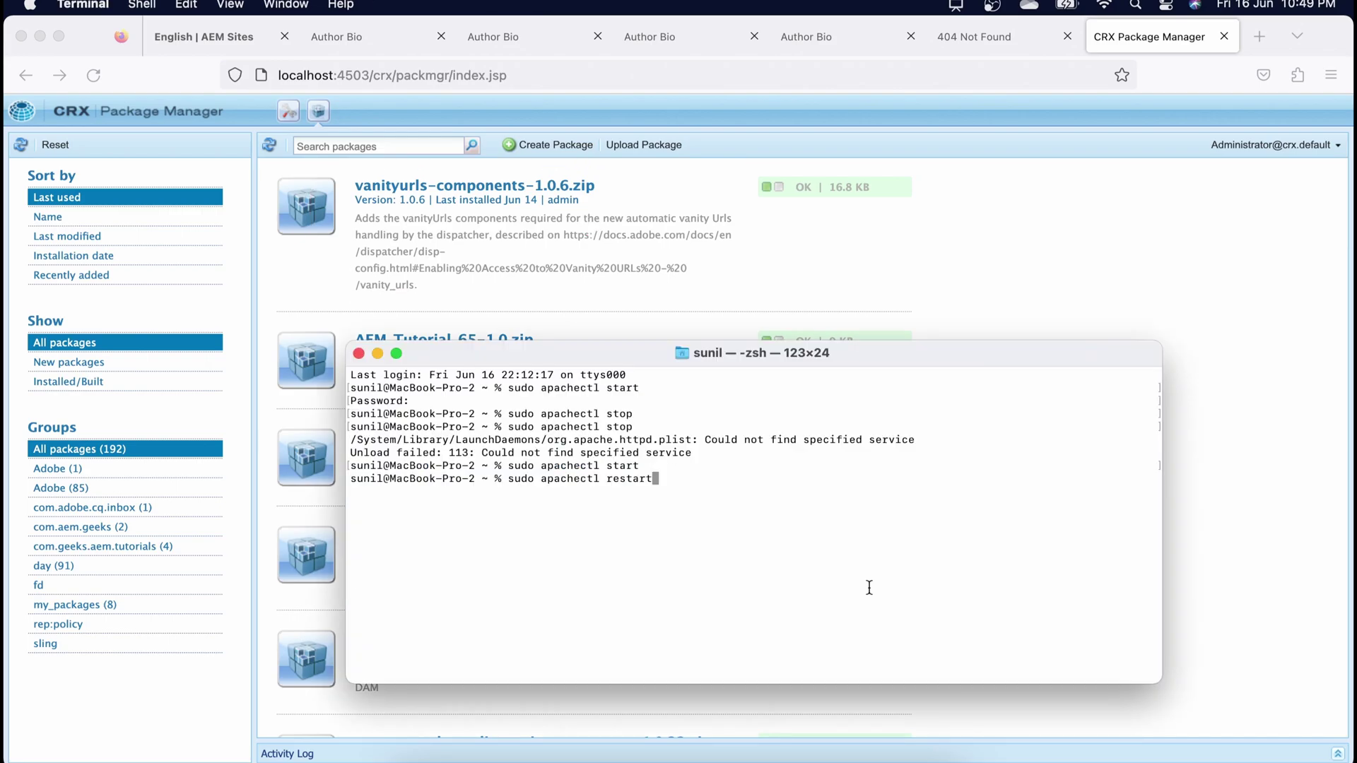
Run sudo apachectl restart and enter the administrator password.
key(Return)
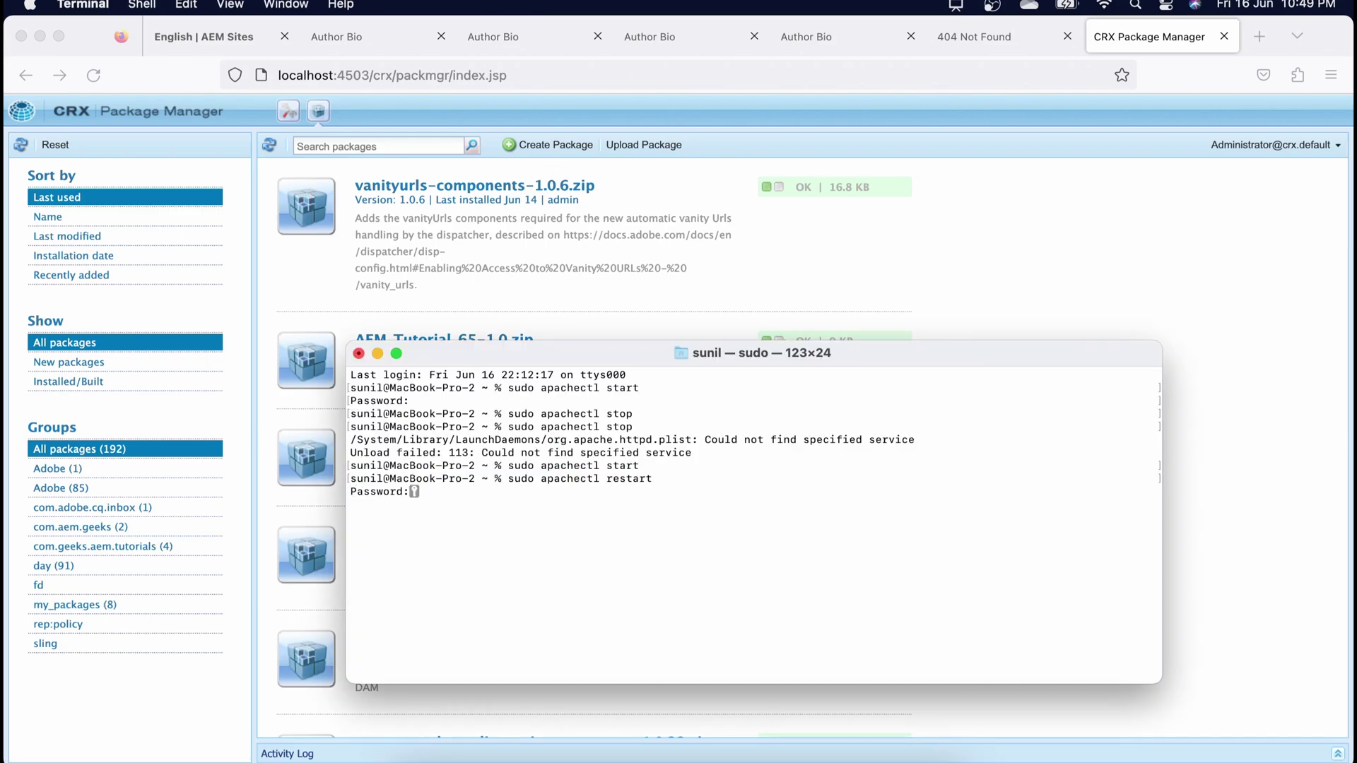
key(Return)
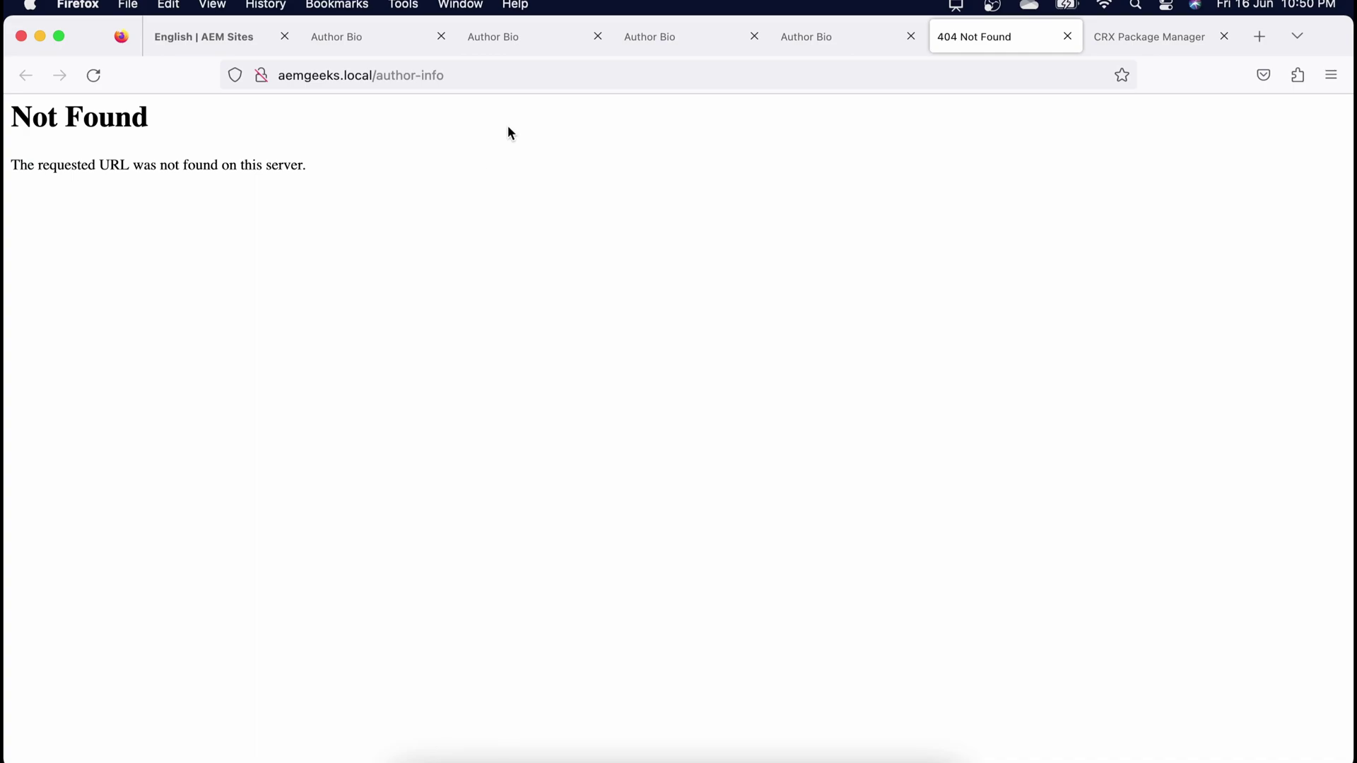
Reload aemgeeks.local/author-info in Firefox, then return to the Brackets farm file.
click(467, 79)
click(467, 79)
key(Return)
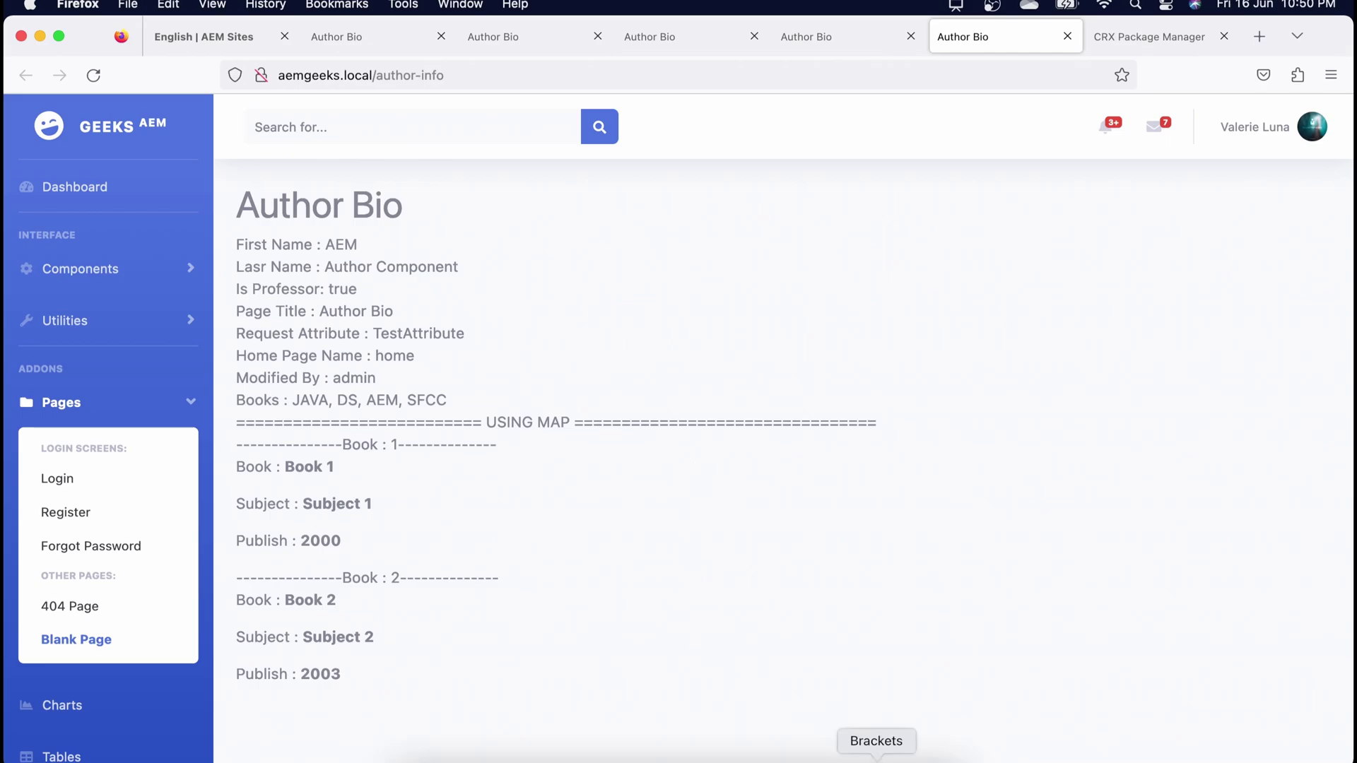
click(874, 755)
scroll(558, 565, up, 1)
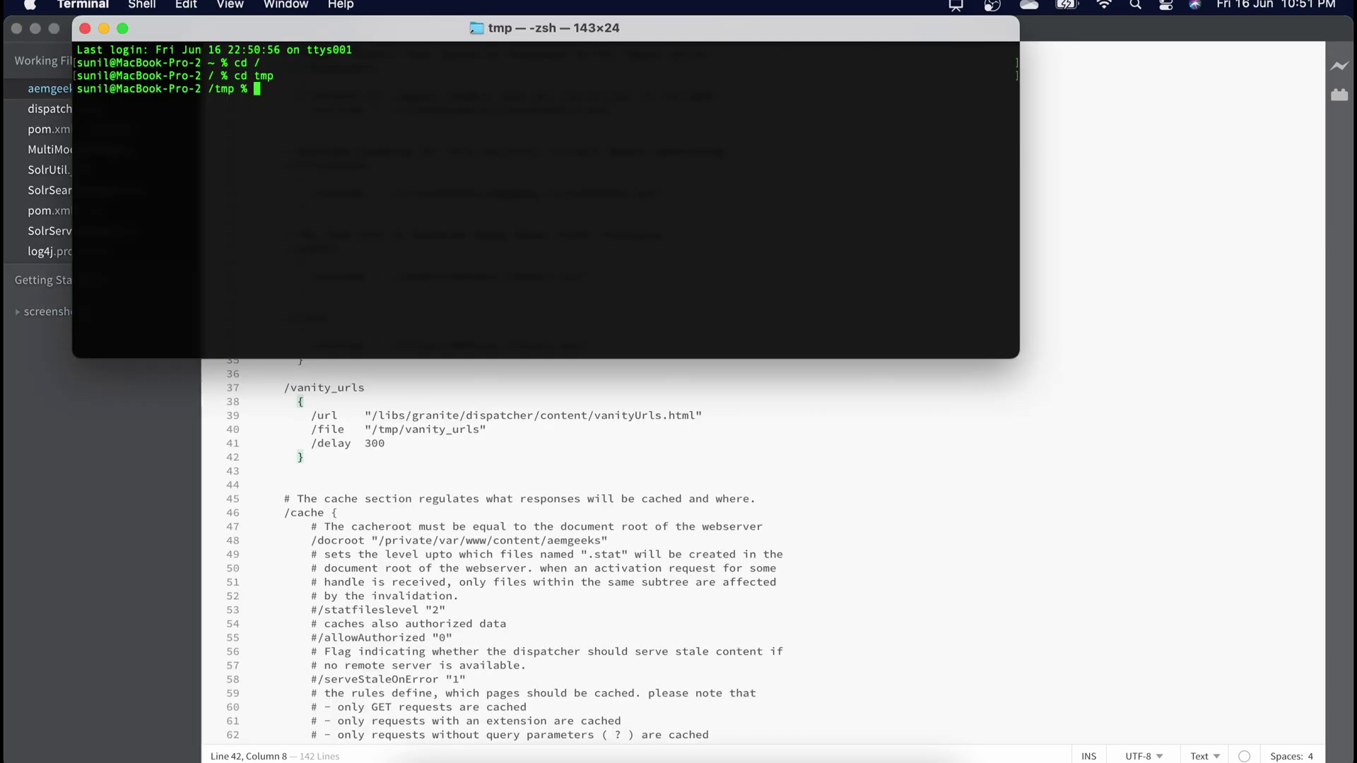
Open vanity_urls in vi to view its /author-info and /jakson-exporter entries.
text(vi vanity_urls)
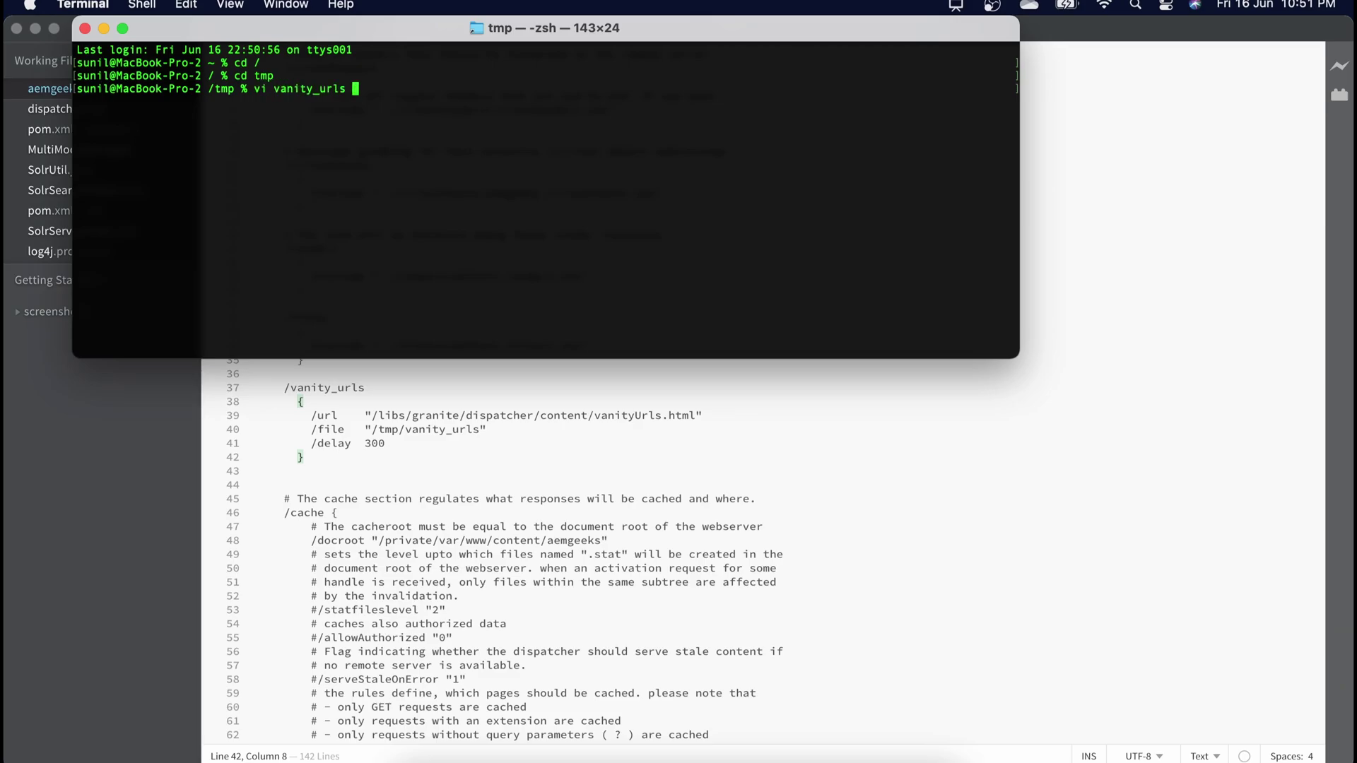
key(BackSpace)
key(Return)
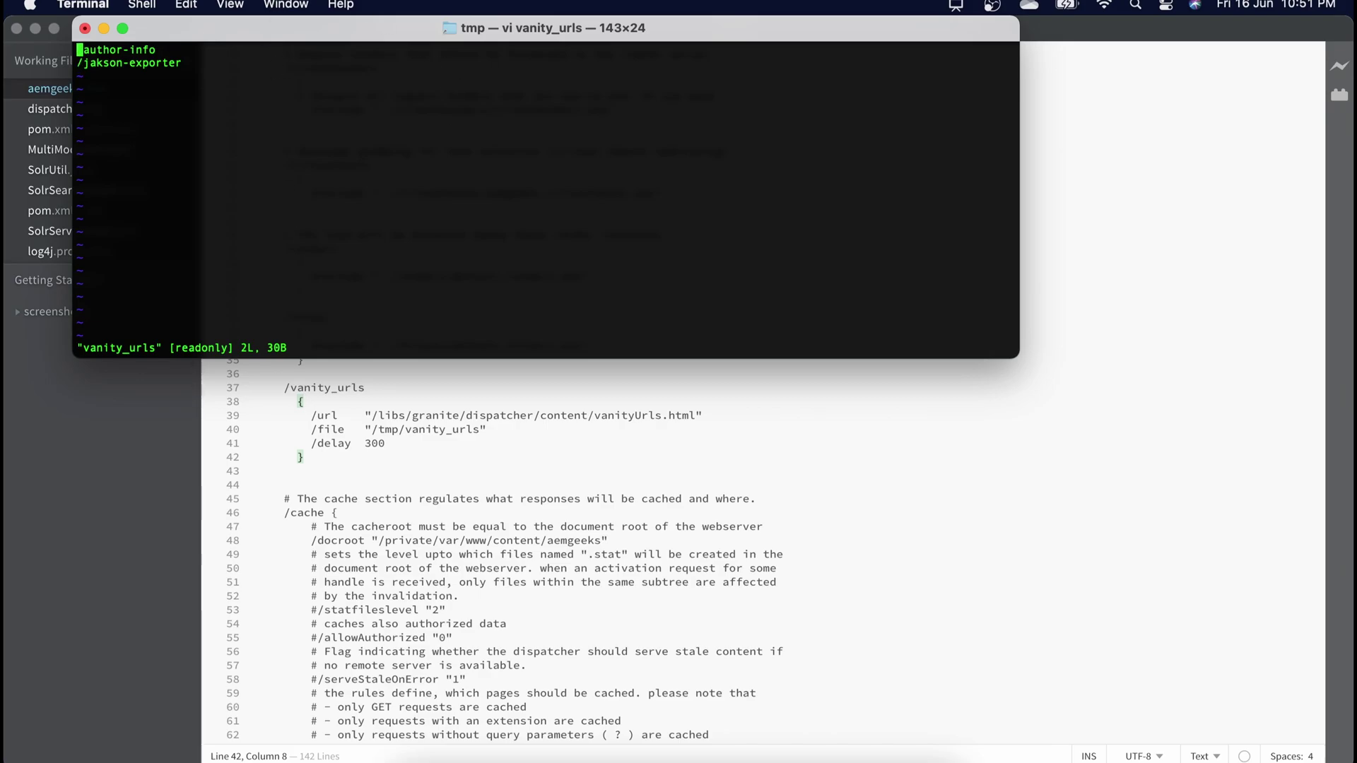
scroll(288, 219, down, 2)
Advance slide 5 to show 'Maint at webserver/dispatcher' and 'Maintain as content'.
key(super+Tab)
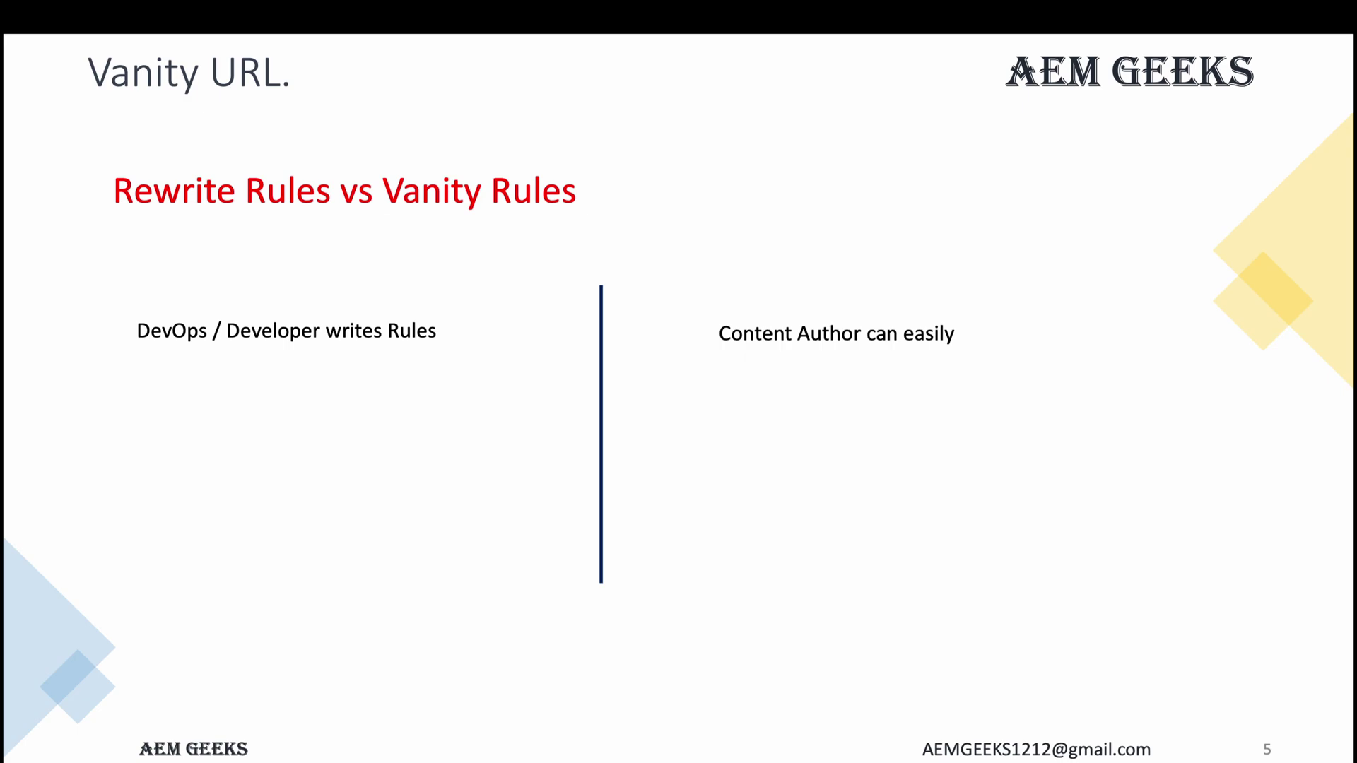
key(Right)
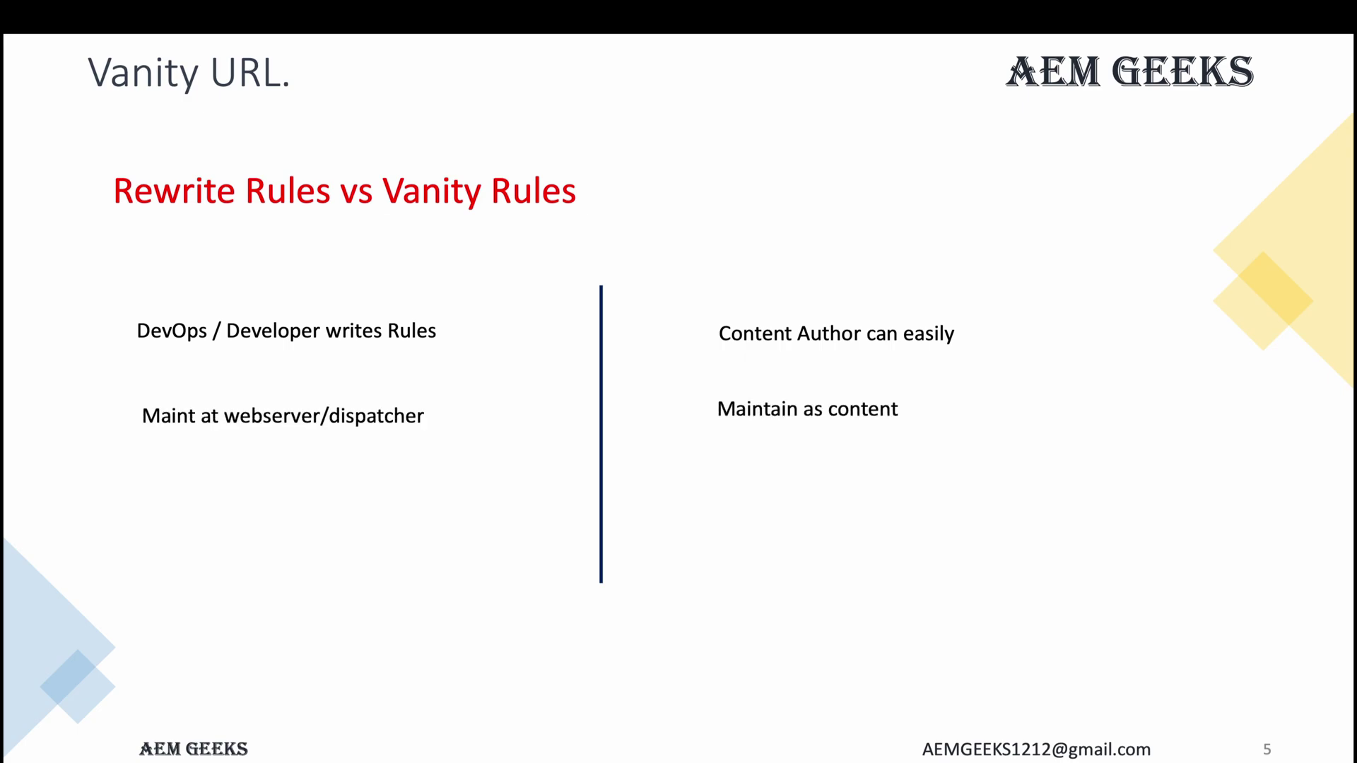